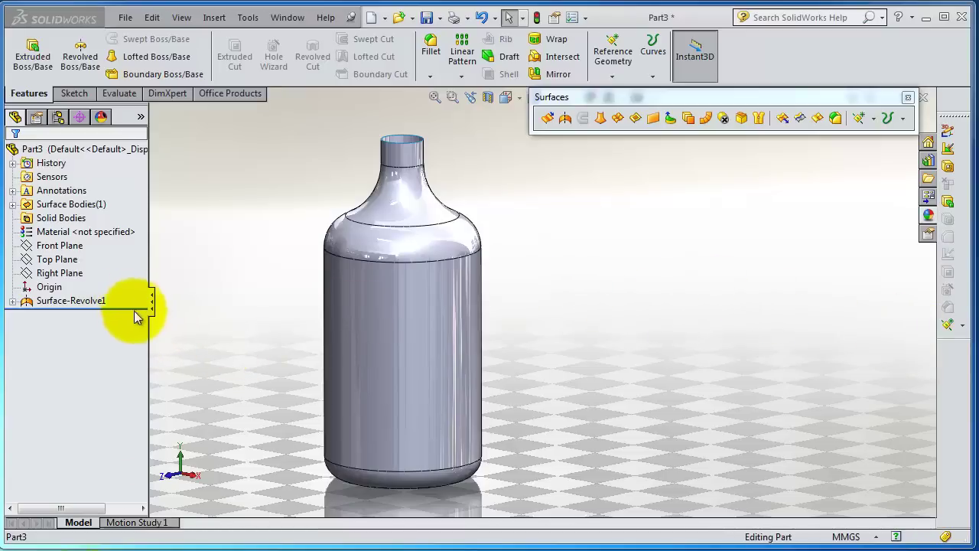
Step: Open the definition of the revolved bottle surface, inspect its profile and selected contours, and close it
click(77, 303)
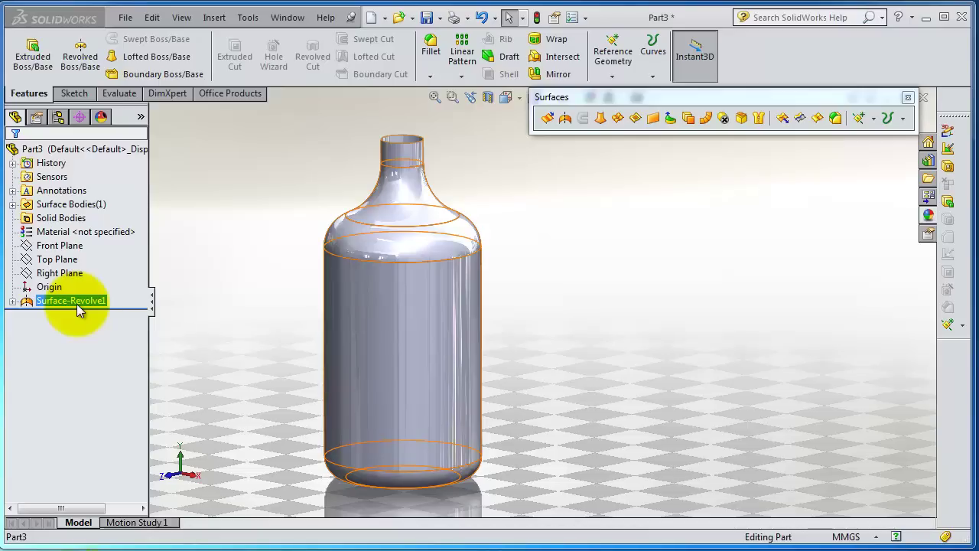
click(98, 277)
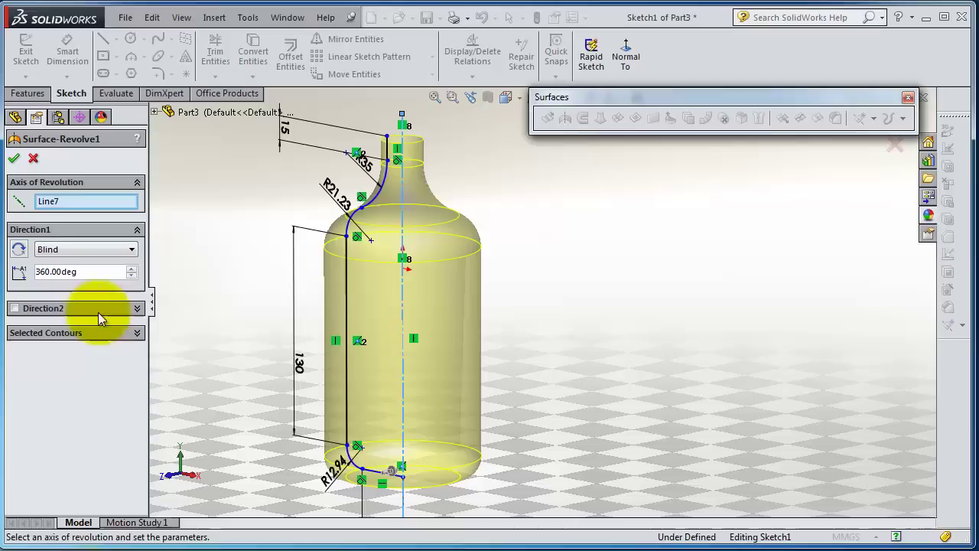
click(137, 334)
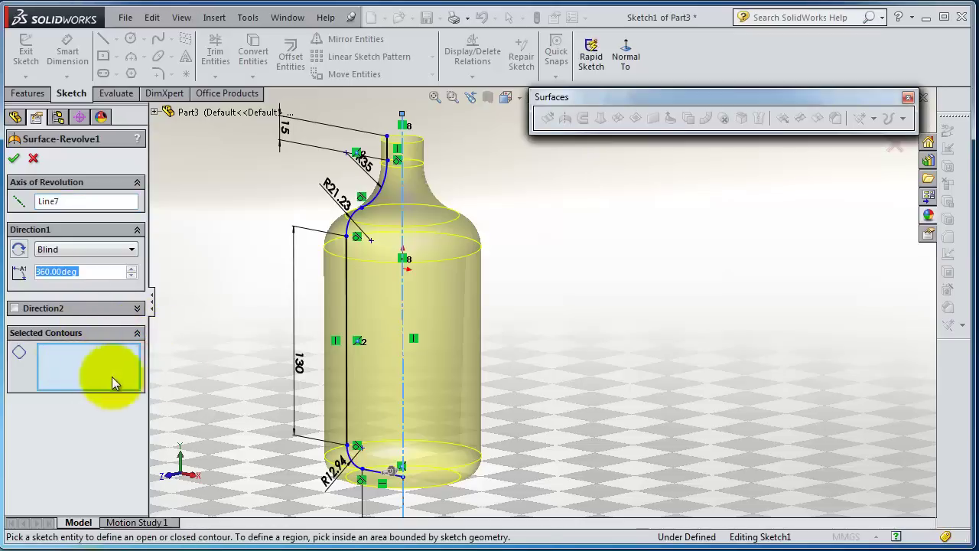
mouse_move(580, 386)
middle_down()
mouse_move(634, 387)
mouse_move(628, 394)
mouse_move(588, 325)
mouse_move(617, 370)
mouse_move(421, 283)
mouse_move(296, 327)
middle_up()
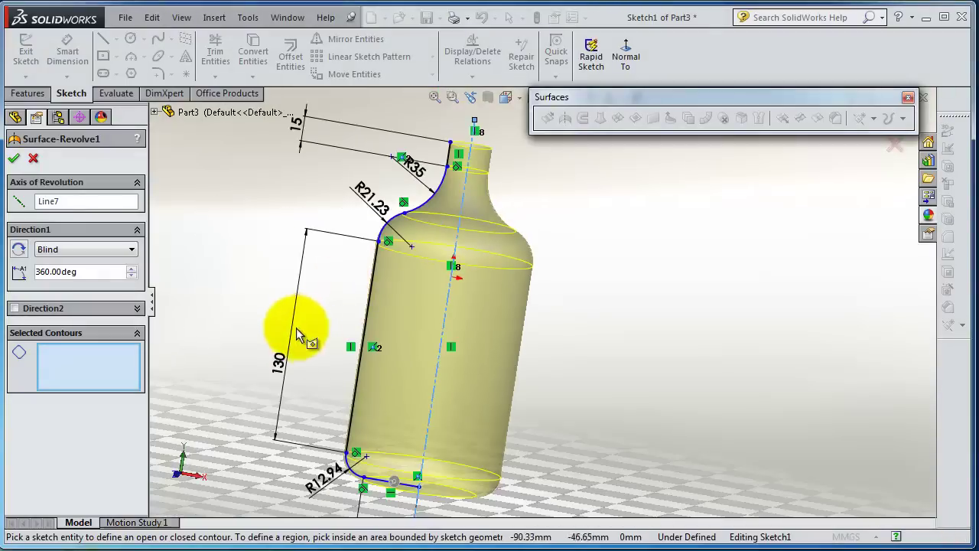
scroll(289, 208, down, 2)
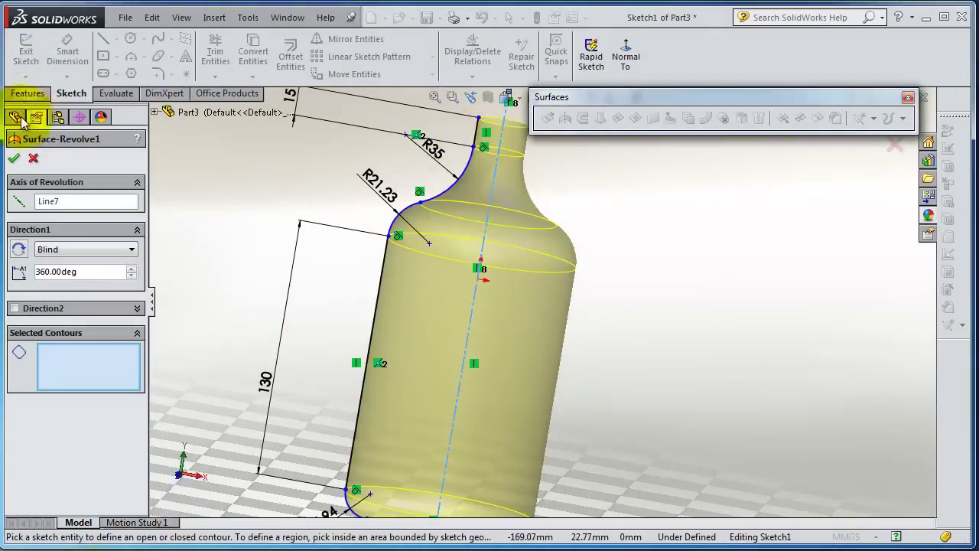
drag(742, 96, 815, 268)
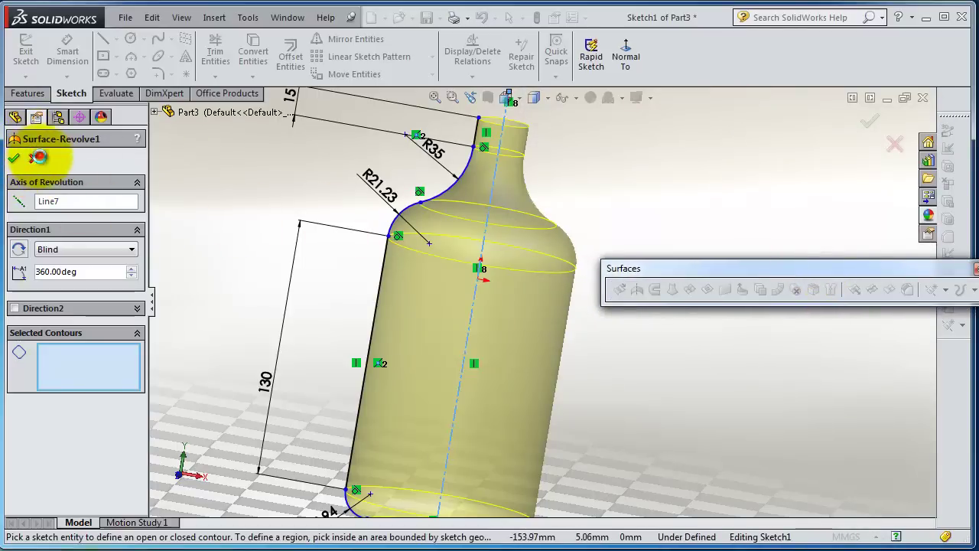
click(13, 158)
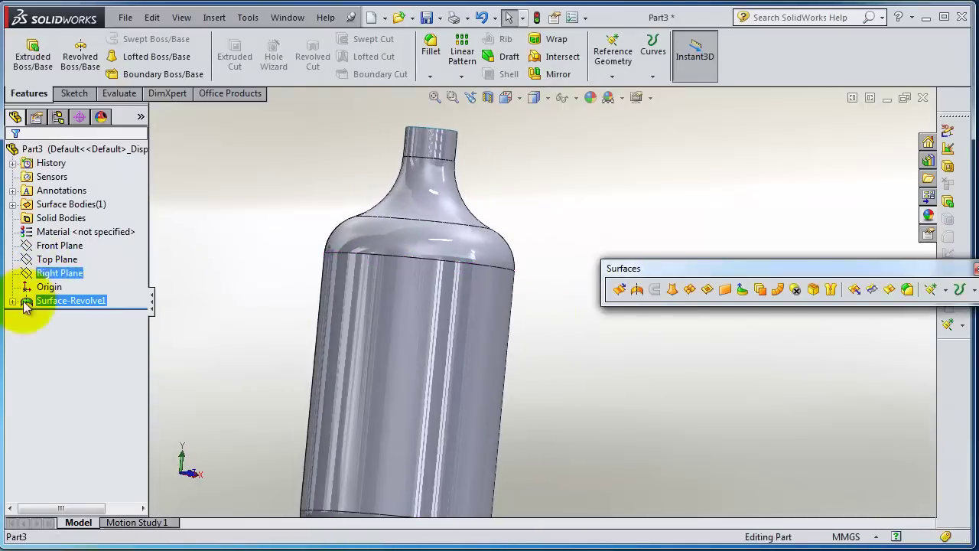
Step: Open the profile sketch of the revolved bottle surface for editing
click(13, 302)
click(63, 314)
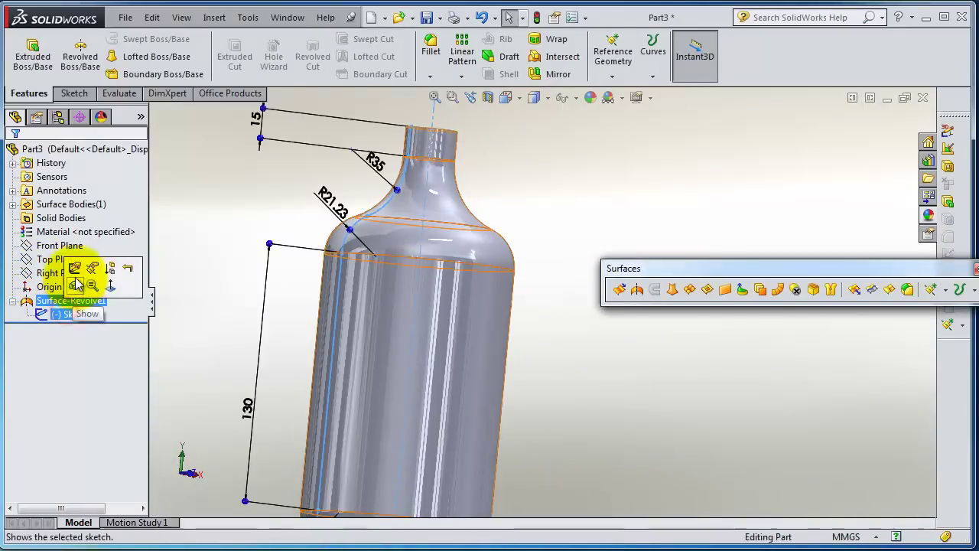
click(75, 269)
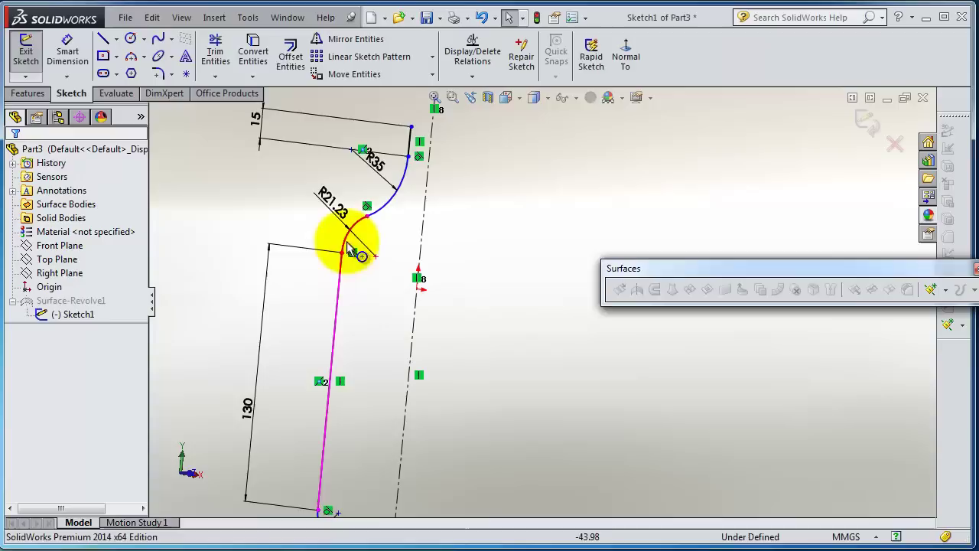
Step: Offset the chained bottle profile outward by 2 mm to form a double wall outline
click(289, 66)
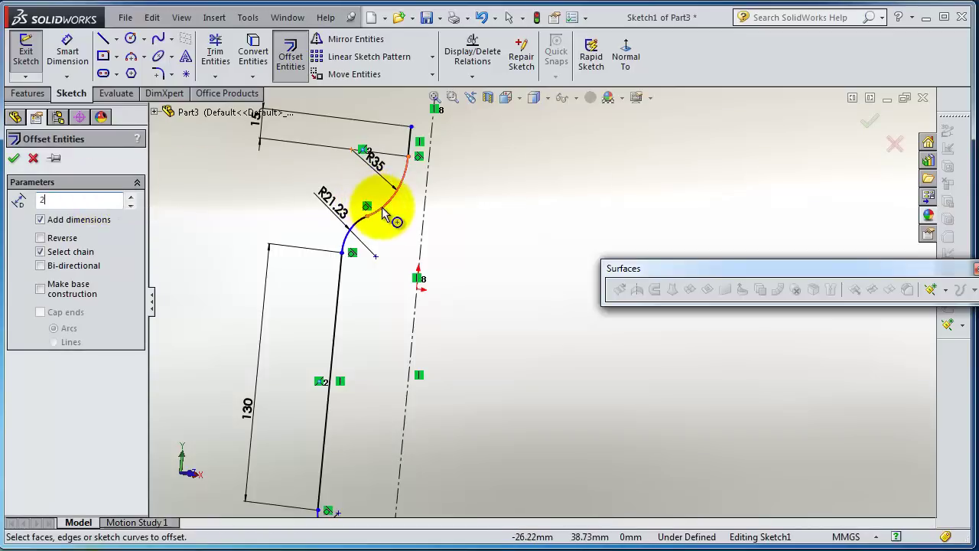
click(337, 115)
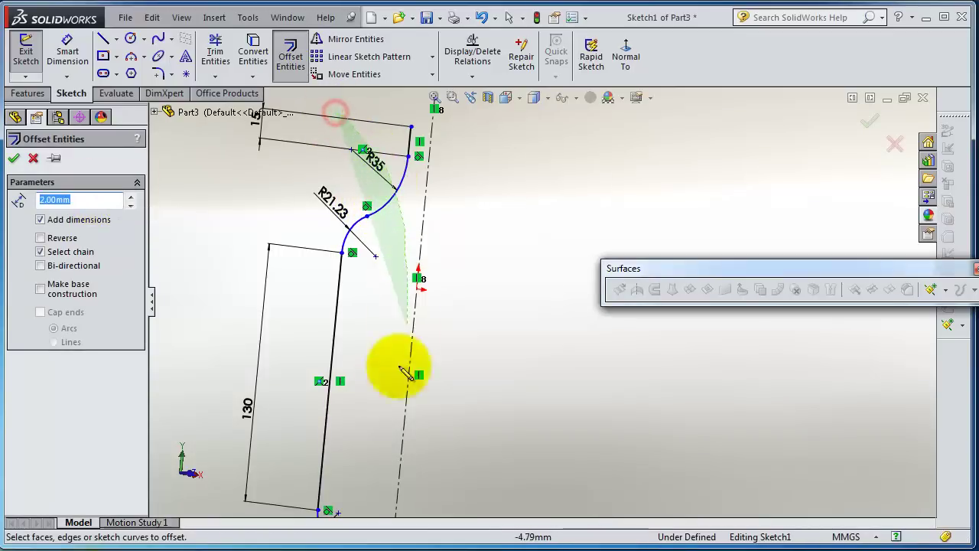
drag(288, 530, 260, 529)
scroll(370, 420, up, 1)
scroll(370, 420, down, 1)
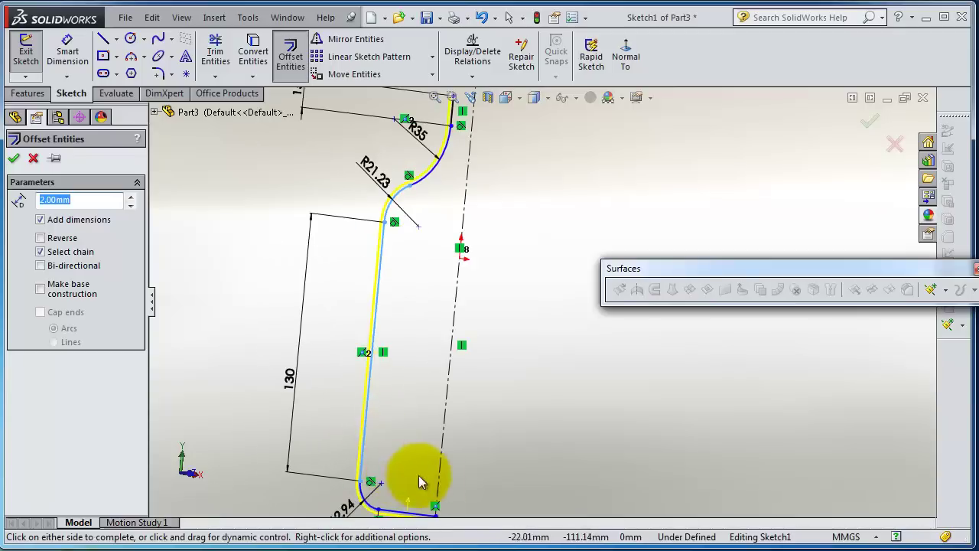
middle_drag(467, 467, 469, 466)
scroll(469, 465, up, 2)
scroll(439, 445, down, 4)
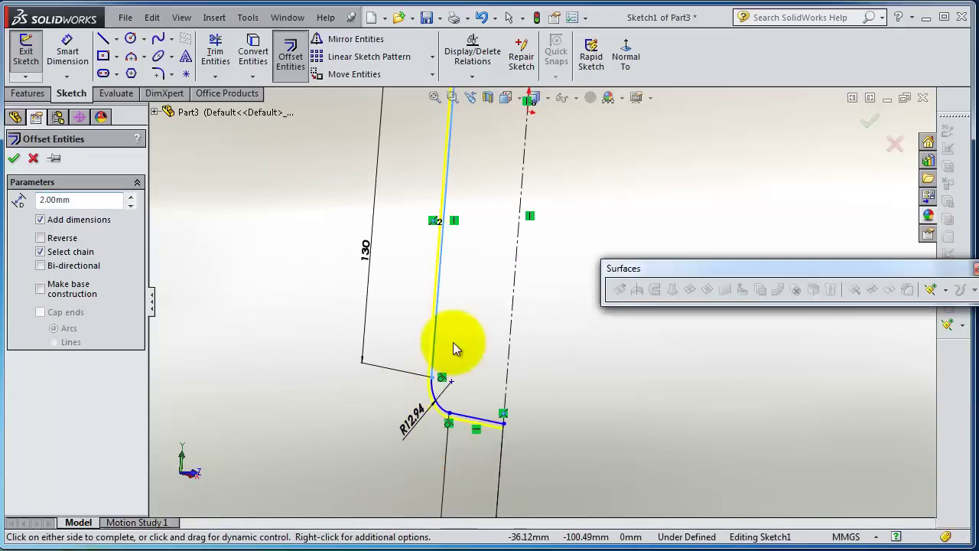
click(14, 159)
Step: Draw a vertical line on the centerline joining the open ends of the two base lines
scroll(535, 306, down, 3)
middle_drag(531, 312, 544, 318)
scroll(539, 319, up, 5)
mouse_move(523, 417)
middle_down()
mouse_move(487, 409)
mouse_move(494, 360)
mouse_move(469, 369)
mouse_move(505, 345)
mouse_move(546, 367)
middle_up()
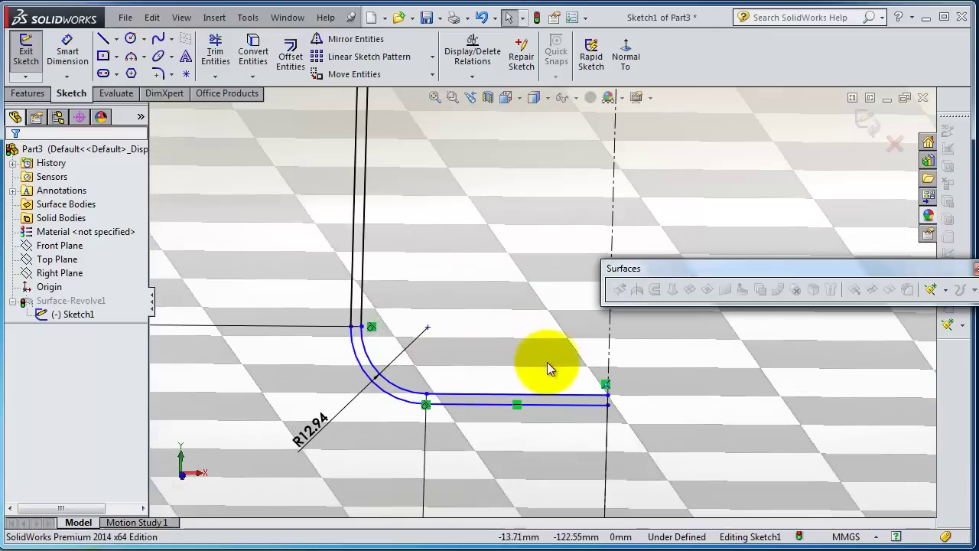
click(102, 39)
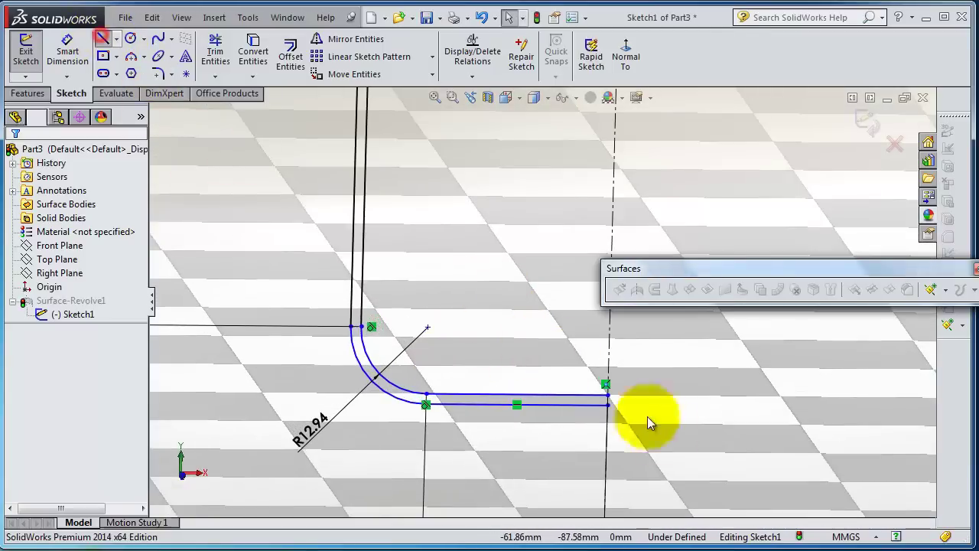
click(610, 395)
click(609, 405)
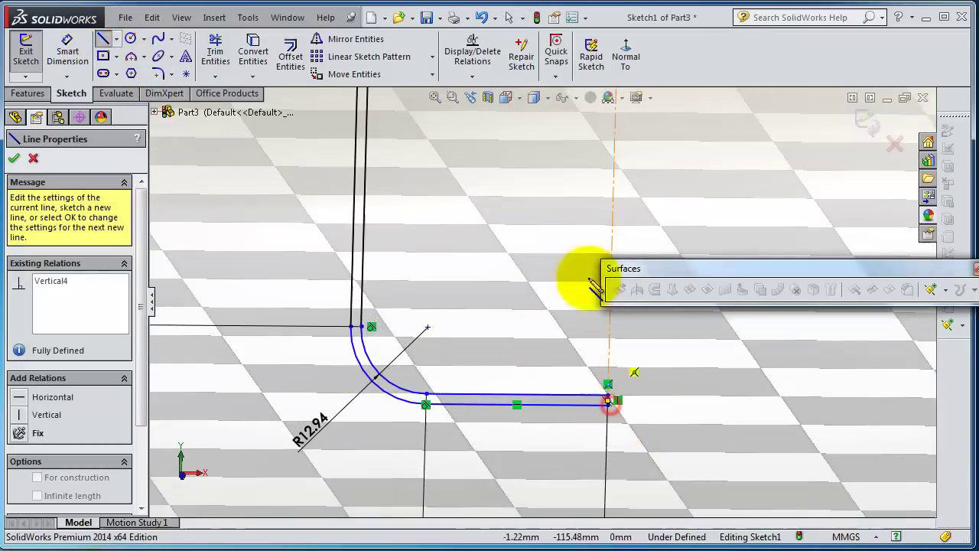
Step: Close the top of the bottle neck with a horizontal line between the two wall ends
scroll(582, 246, up, 4)
mouse_move(583, 248)
middle_down()
mouse_move(535, 207)
mouse_move(553, 160)
mouse_move(536, 190)
middle_up()
scroll(535, 193, down, 5)
click(473, 201)
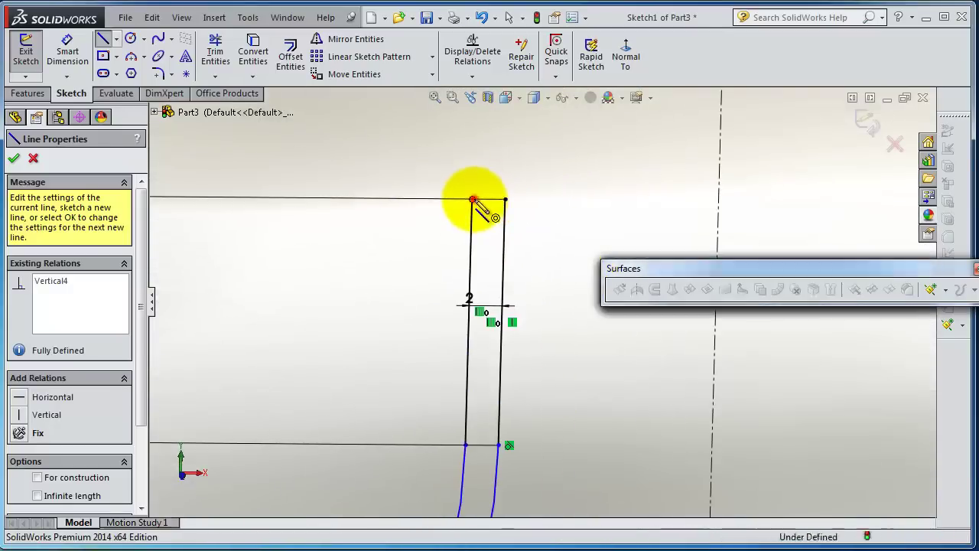
click(504, 201)
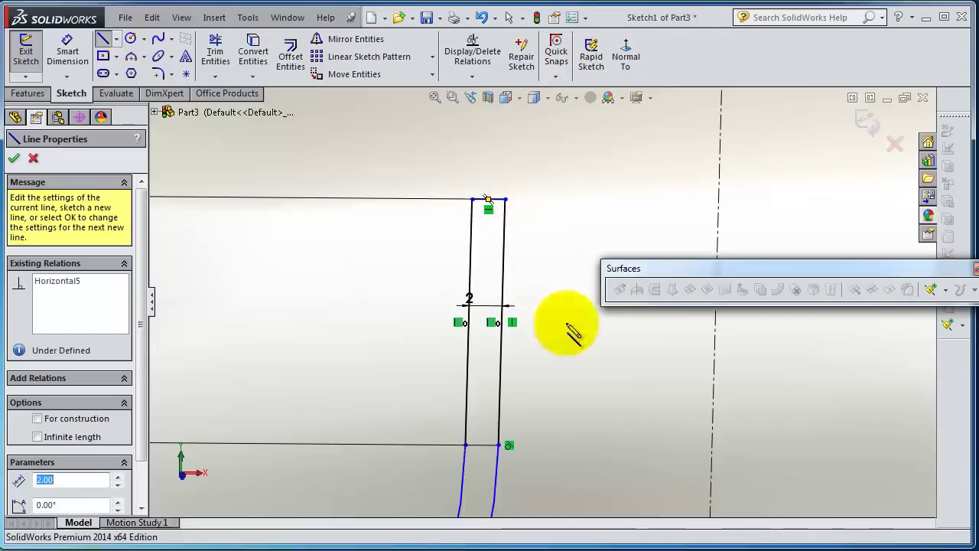
Step: Sketch a circle of about 7 mm radius centered on the inner straight wall line, just below the shoulder
scroll(572, 332, up, 4)
scroll(564, 383, up, 3)
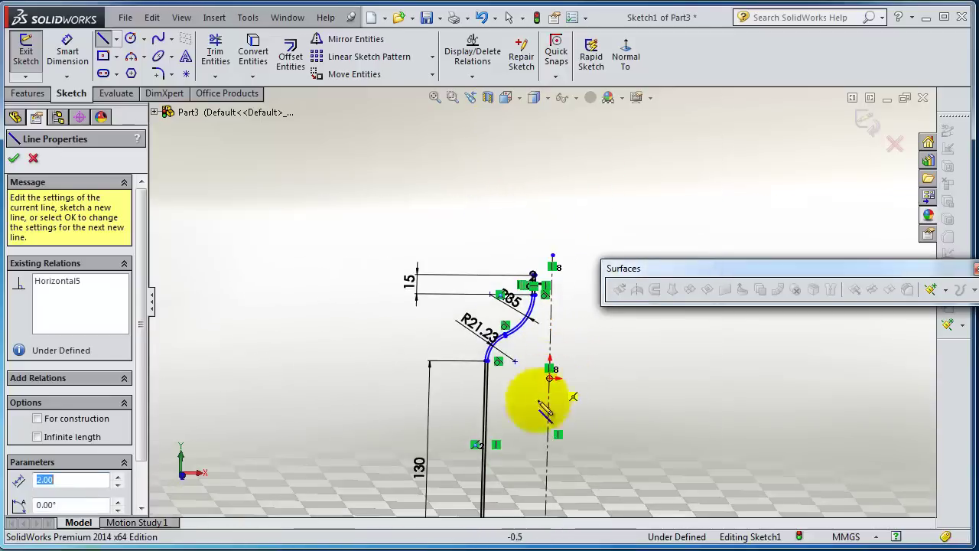
scroll(509, 419, down, 5)
scroll(505, 414, down, 3)
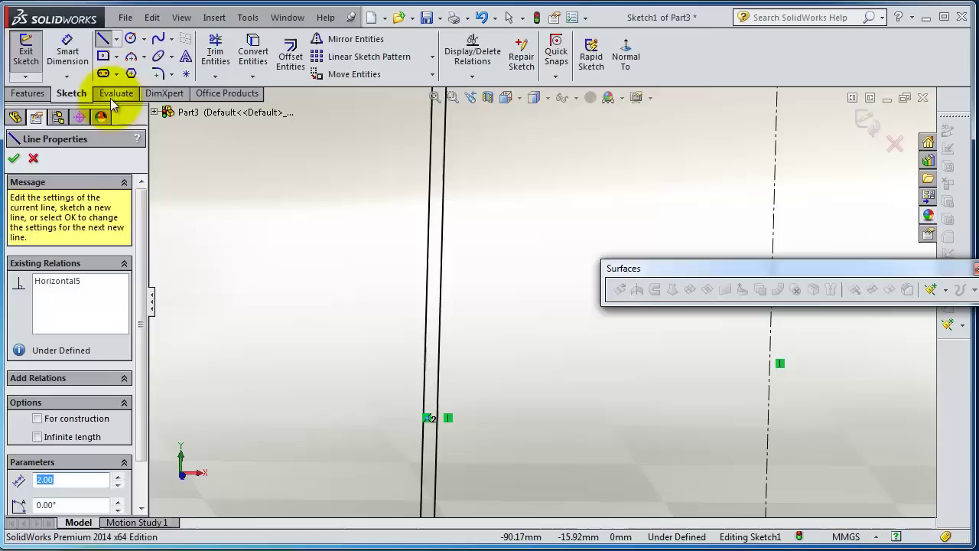
click(130, 40)
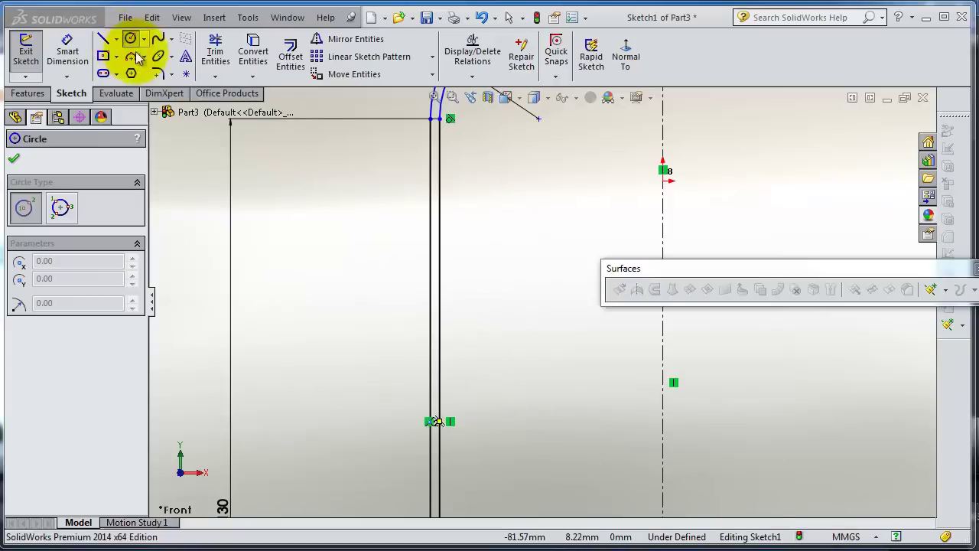
click(440, 191)
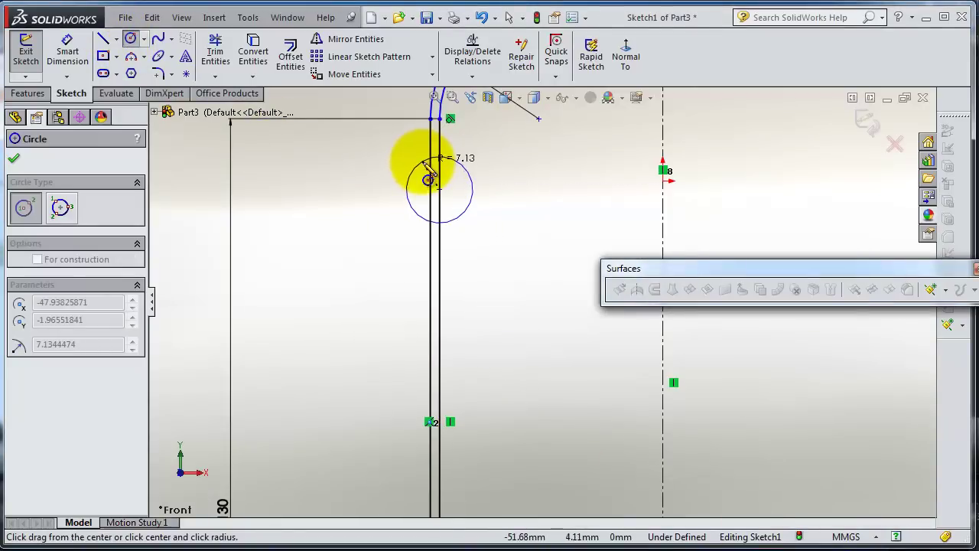
click(426, 164)
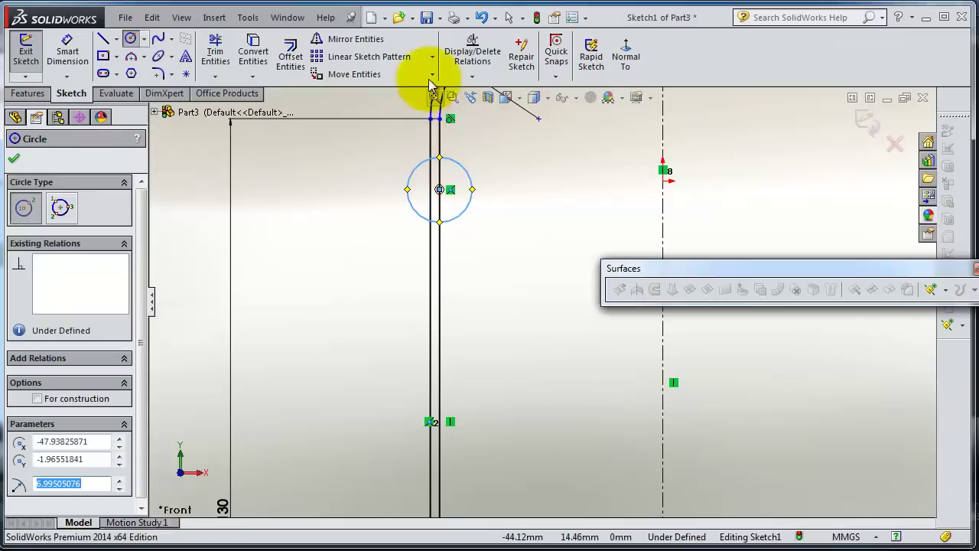
Step: Create a linear sketch pattern of the circle down the wall with 5 instances at 20 mm spacing along Y and 1 instance along X
scroll(634, 207, up, 3)
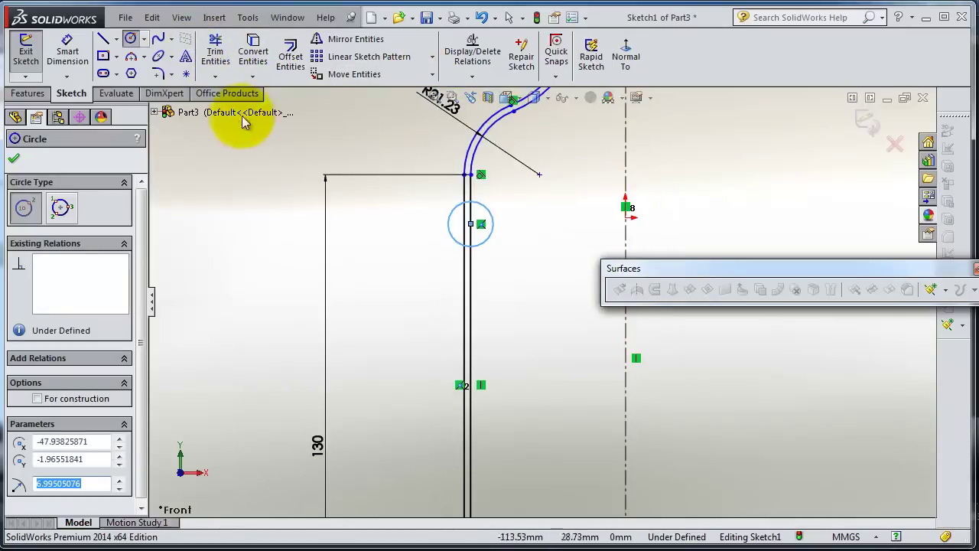
click(419, 61)
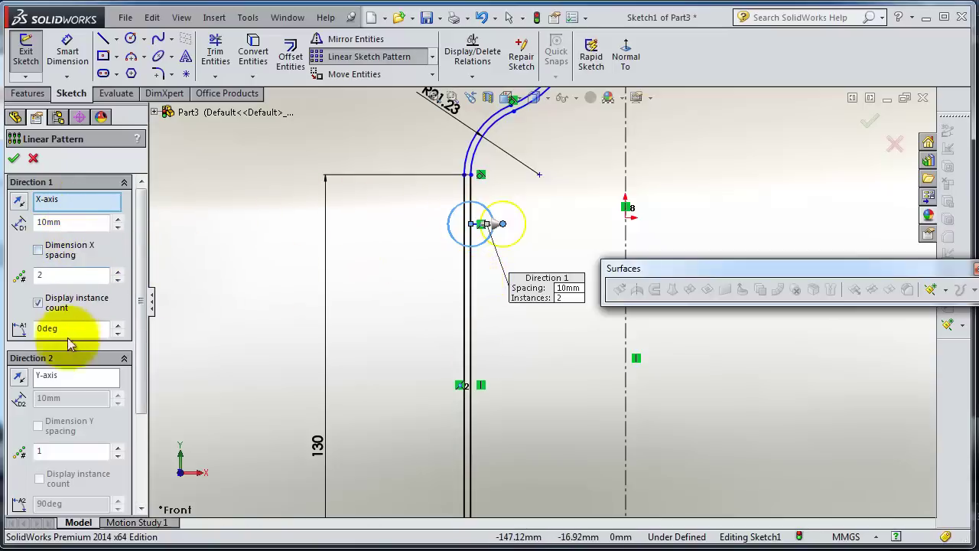
click(65, 373)
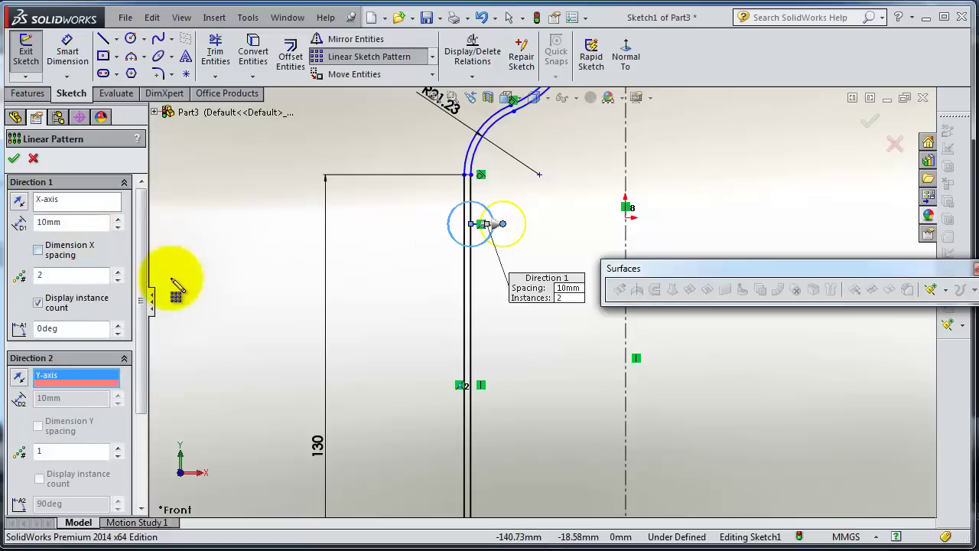
double_click(52, 275)
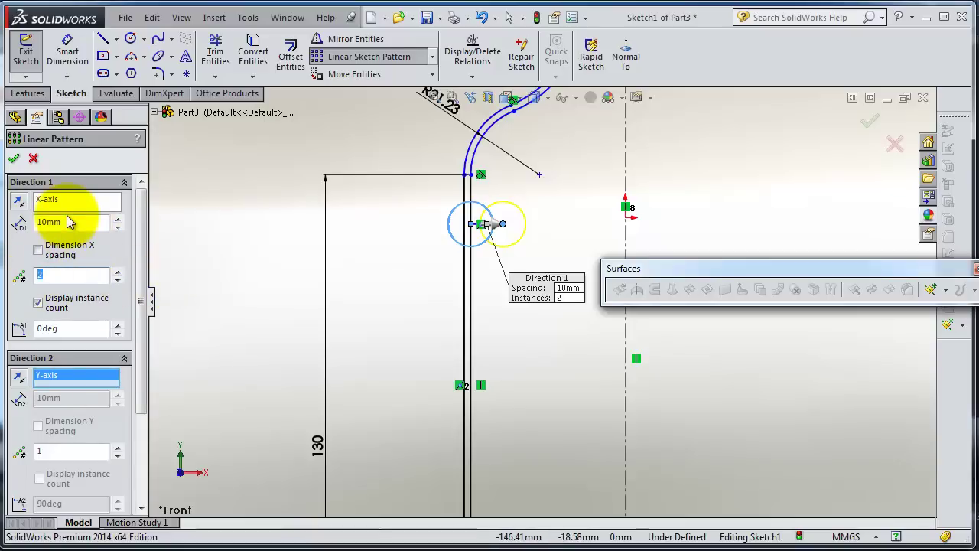
click(28, 279)
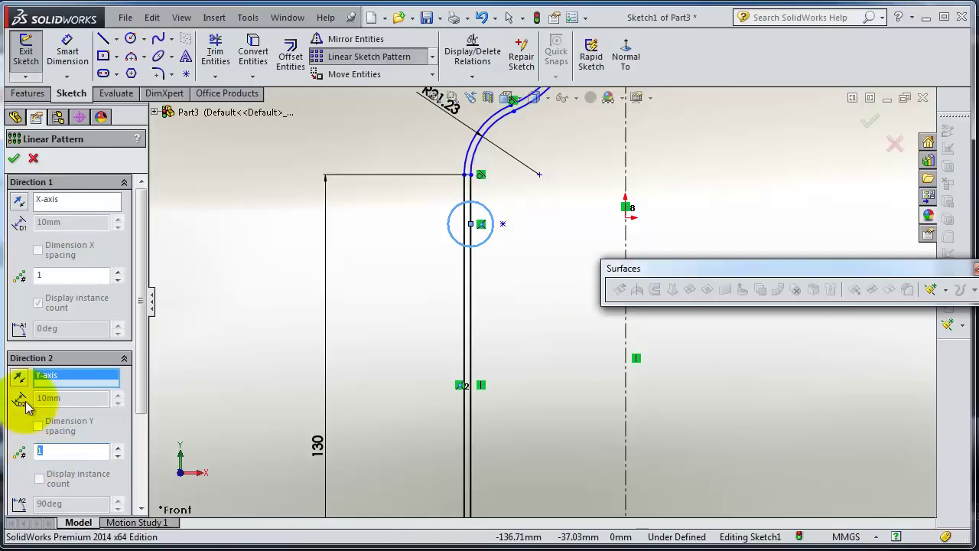
click(20, 469)
scroll(258, 332, up, 3)
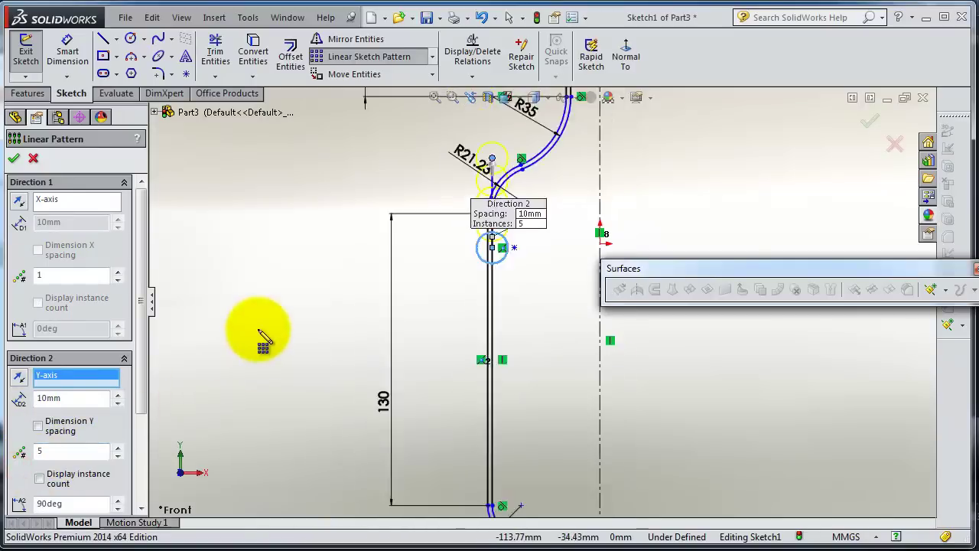
click(19, 375)
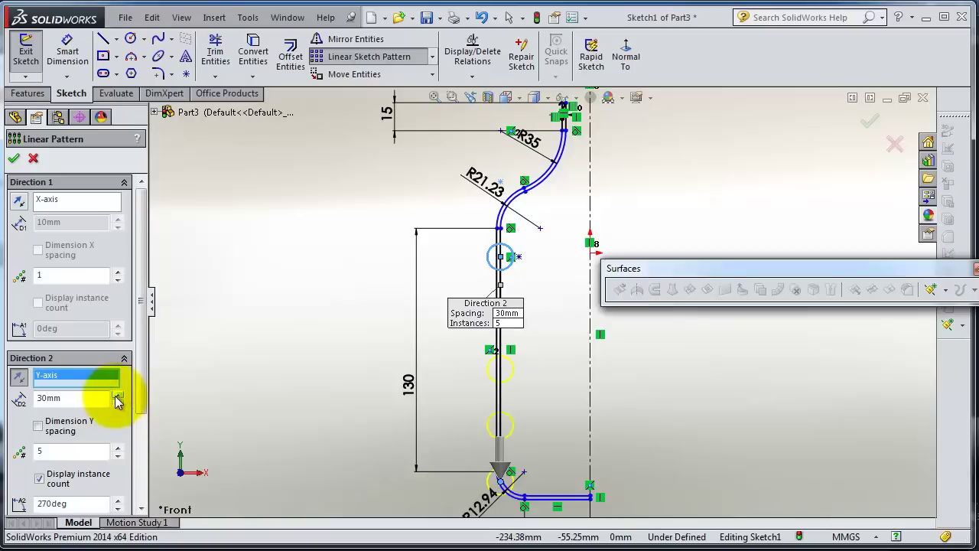
scroll(543, 351, down, 3)
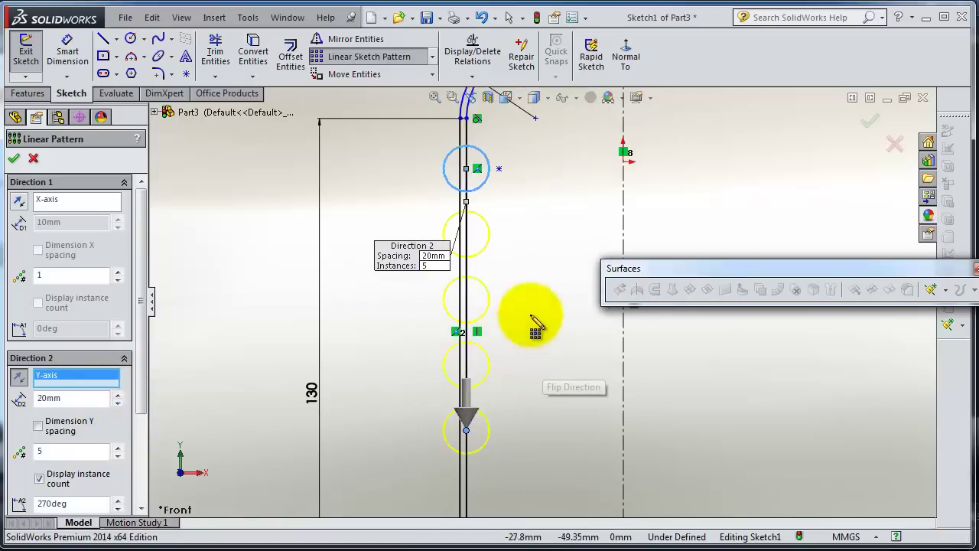
scroll(520, 252, down, 2)
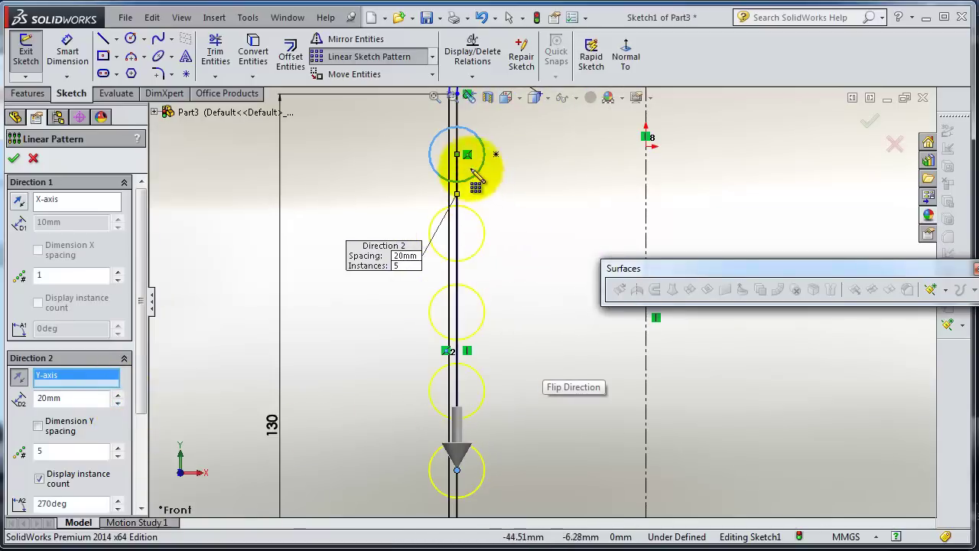
click(13, 159)
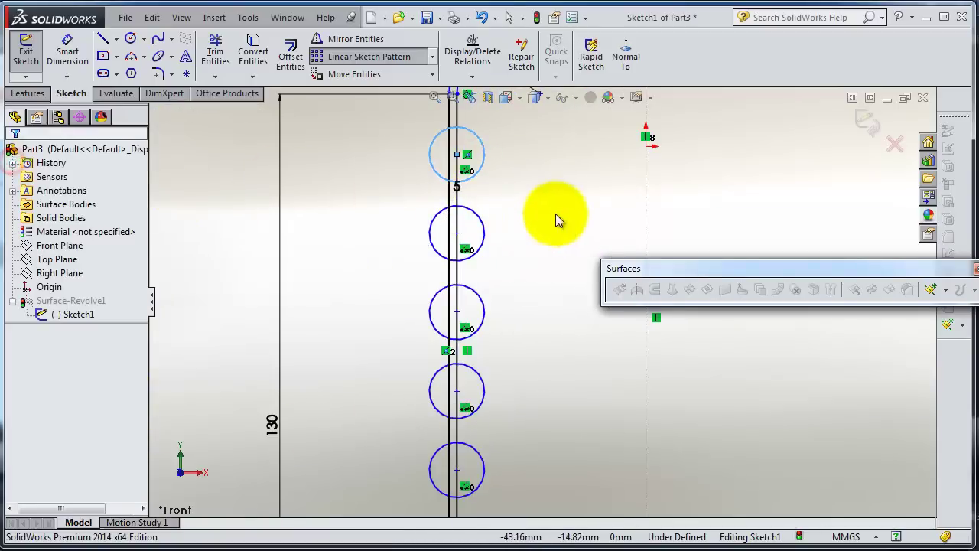
Step: Trim away the segments of the outer straight wall line that lie inside the patterned circles
click(459, 153)
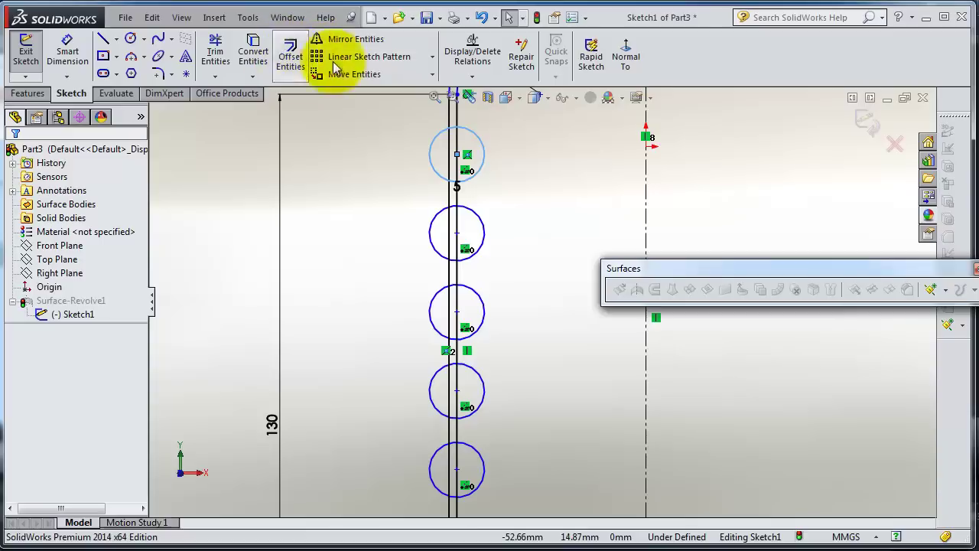
click(215, 53)
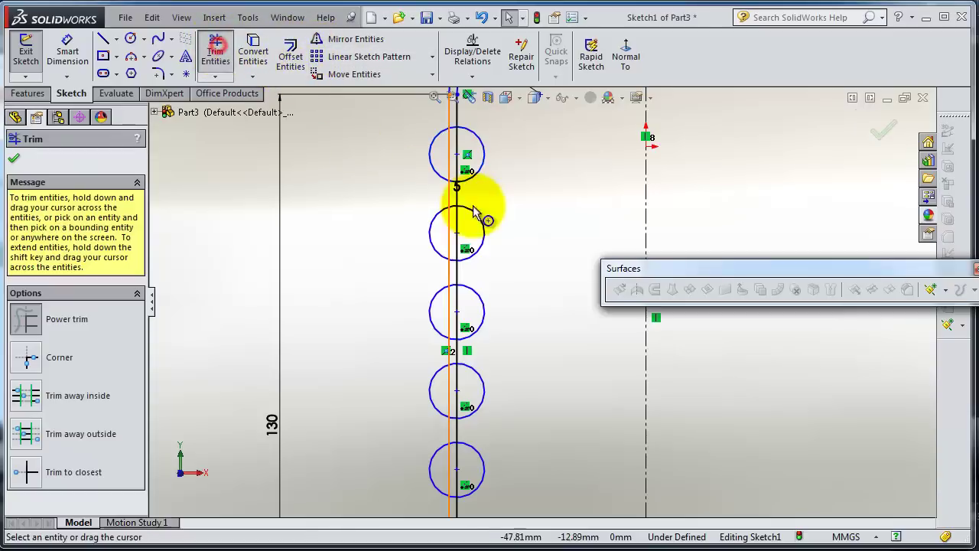
click(450, 154)
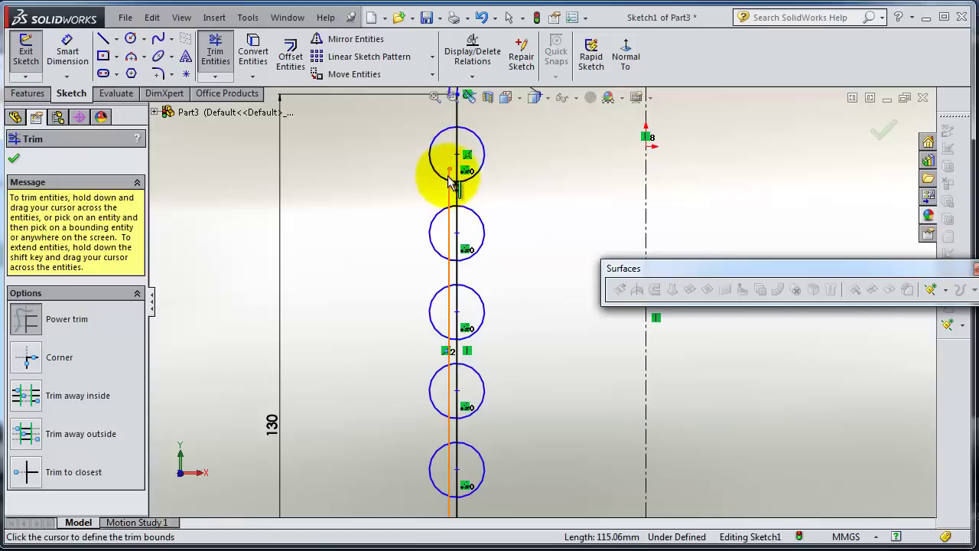
scroll(455, 190, down, 2)
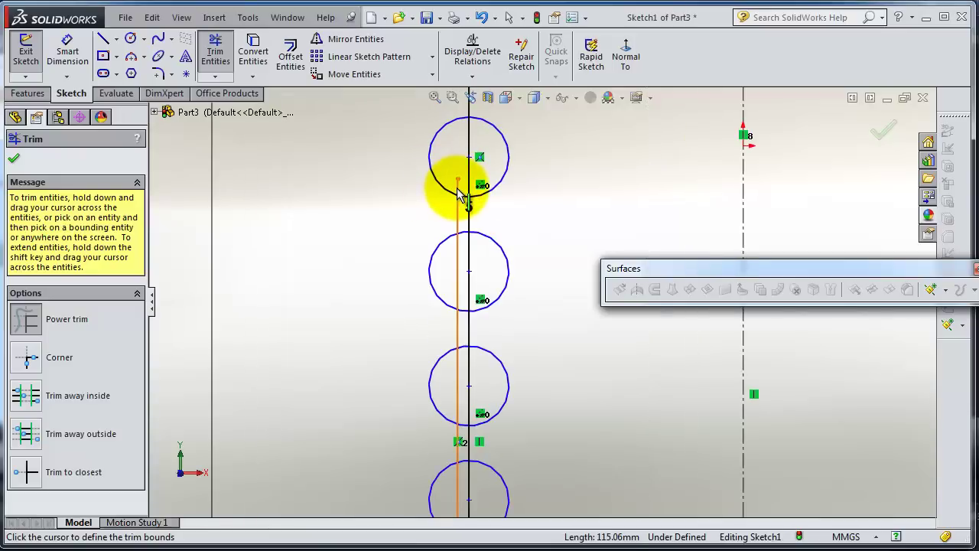
scroll(518, 408, up, 4)
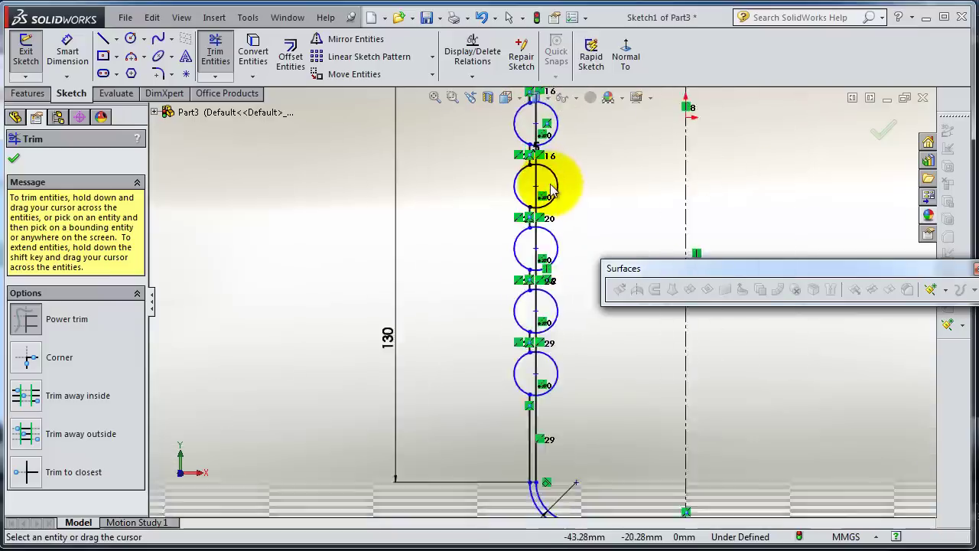
Step: Trim the short circle arcs that cross the gap between the inner and outer wall lines
scroll(550, 186, down, 6)
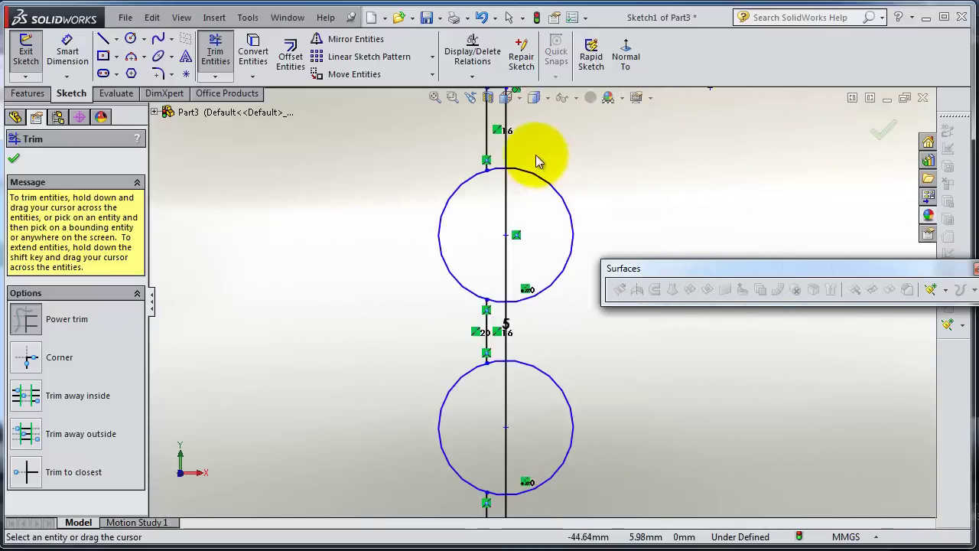
scroll(535, 157, down, 4)
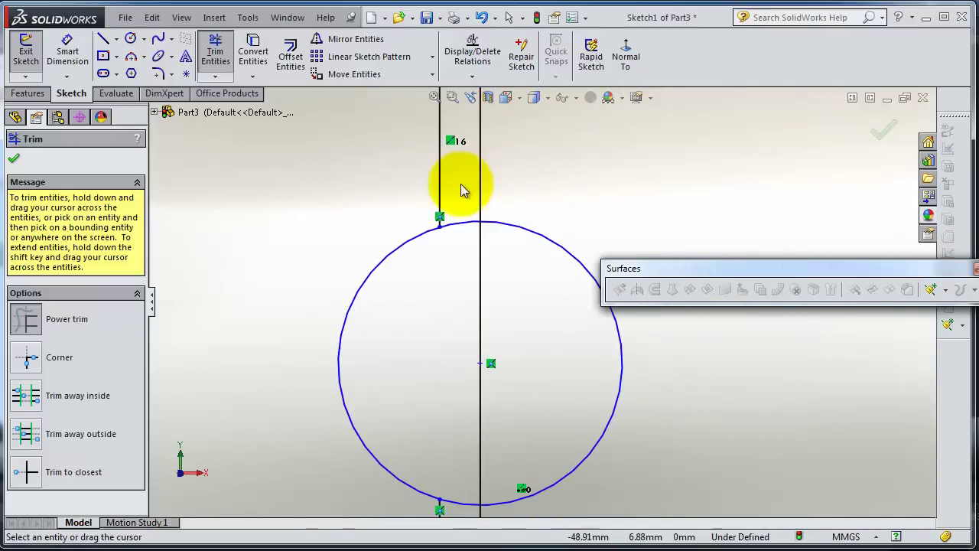
drag(461, 183, 459, 375)
scroll(459, 465, up, 1)
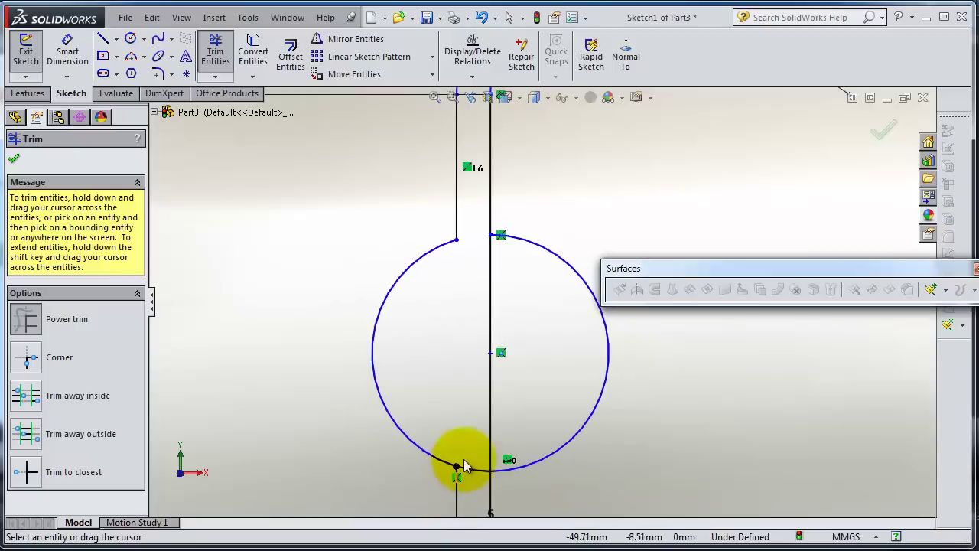
scroll(465, 467, up, 5)
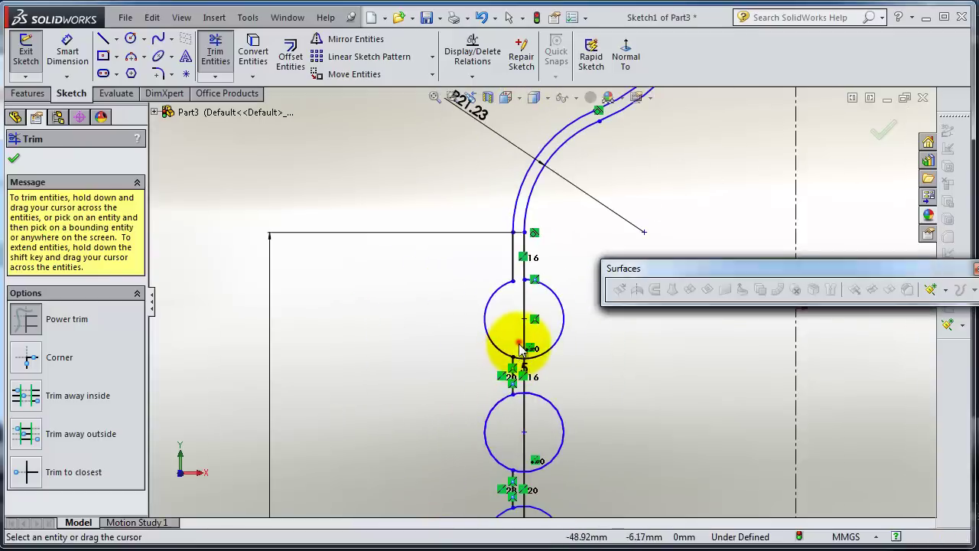
drag(520, 349, 520, 368)
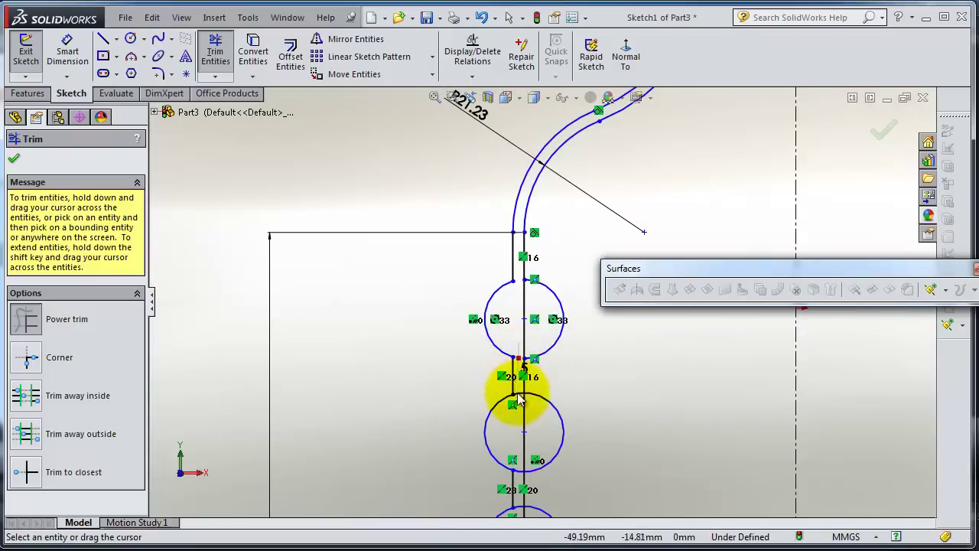
scroll(521, 452, up, 3)
click(30, 92)
click(80, 61)
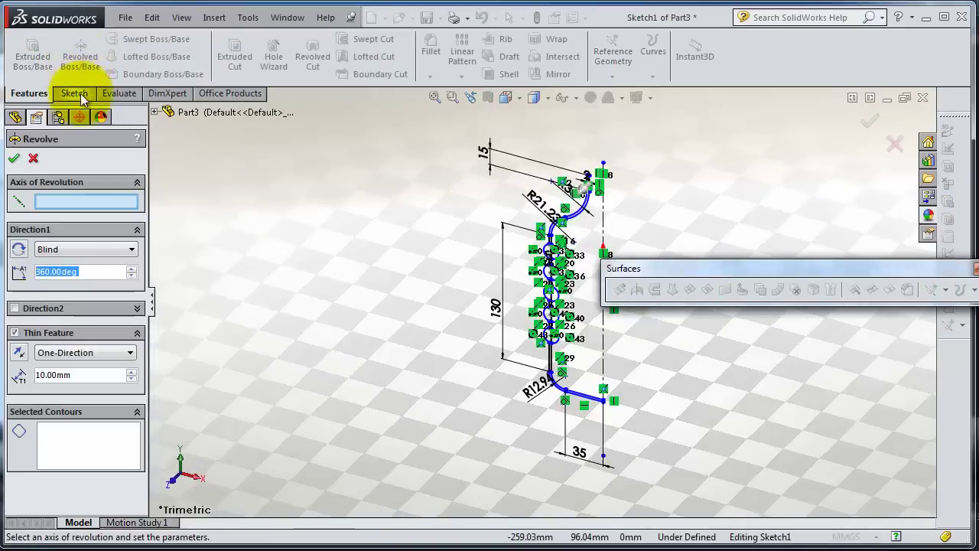
click(33, 159)
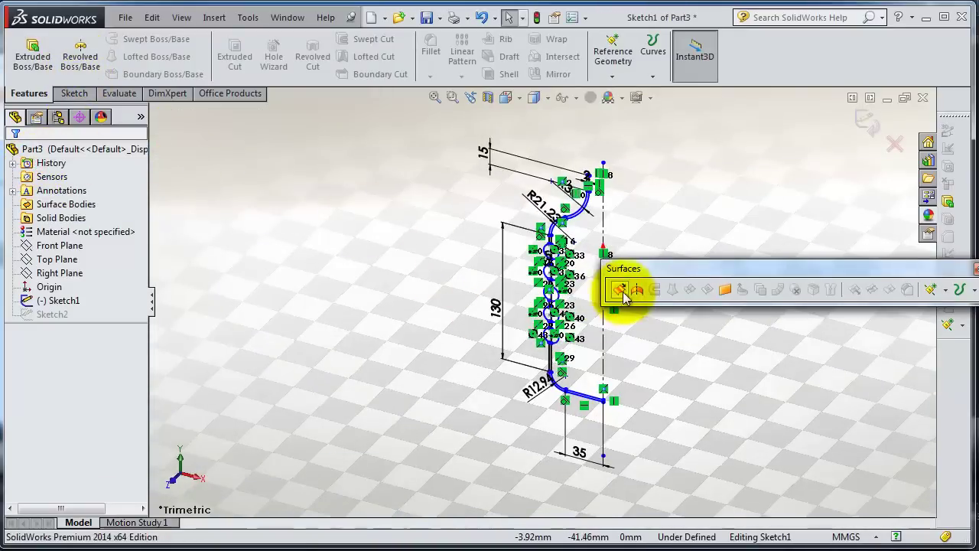
Step: Start a revolved surface from the bottle profile, using the vertical centerline as the axis with a blind 360° angle
click(637, 295)
scroll(630, 246, down, 5)
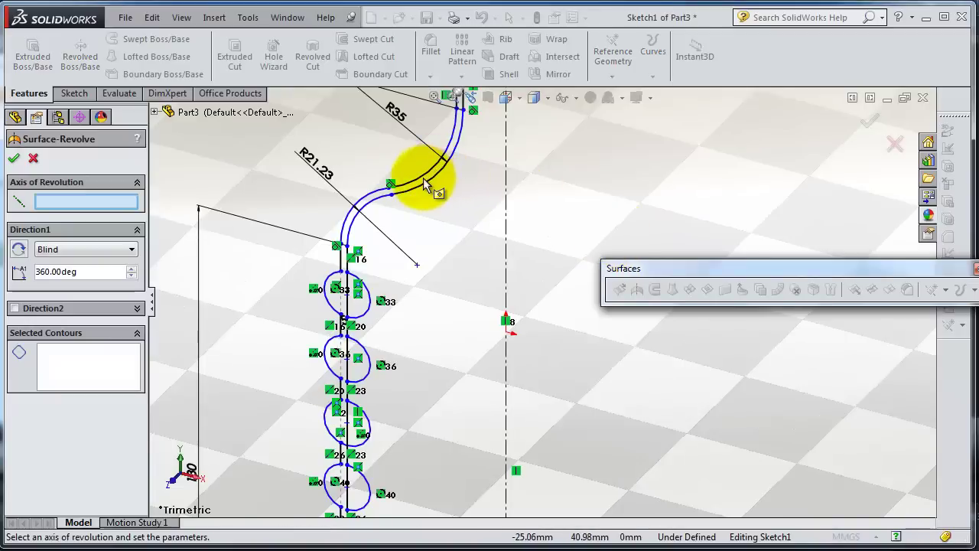
scroll(395, 197, down, 3)
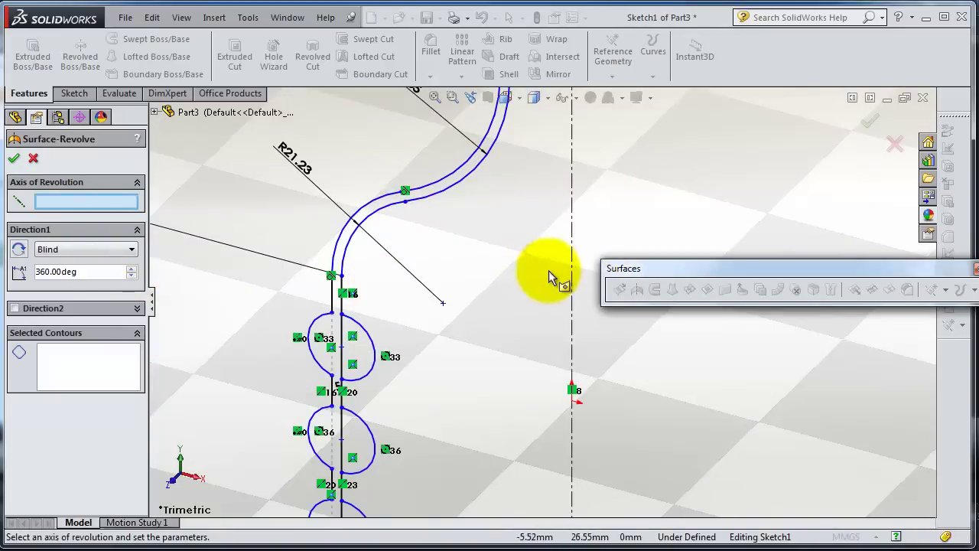
click(572, 278)
scroll(484, 339, up, 2)
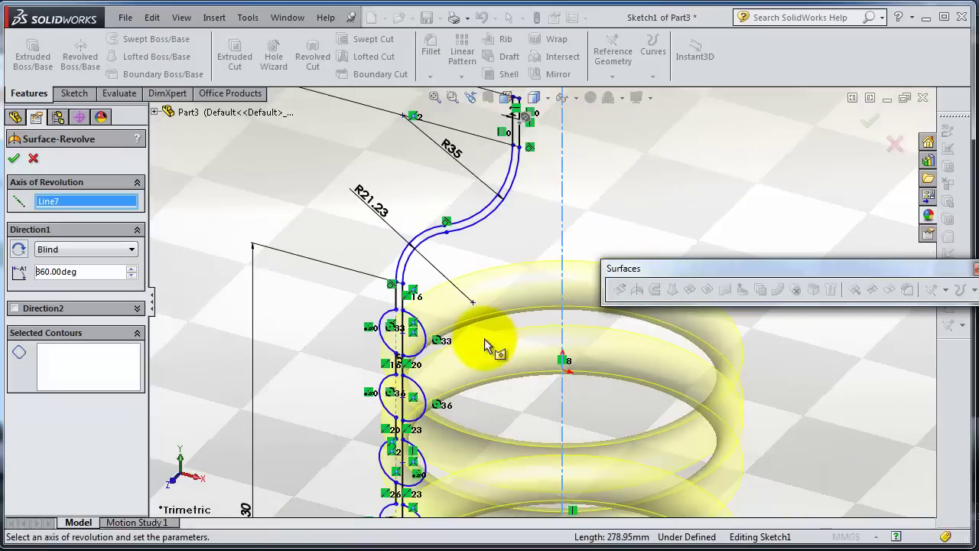
Step: Select the closed wall region at the neck and shoulder as the revolve contour and create the surface
click(58, 371)
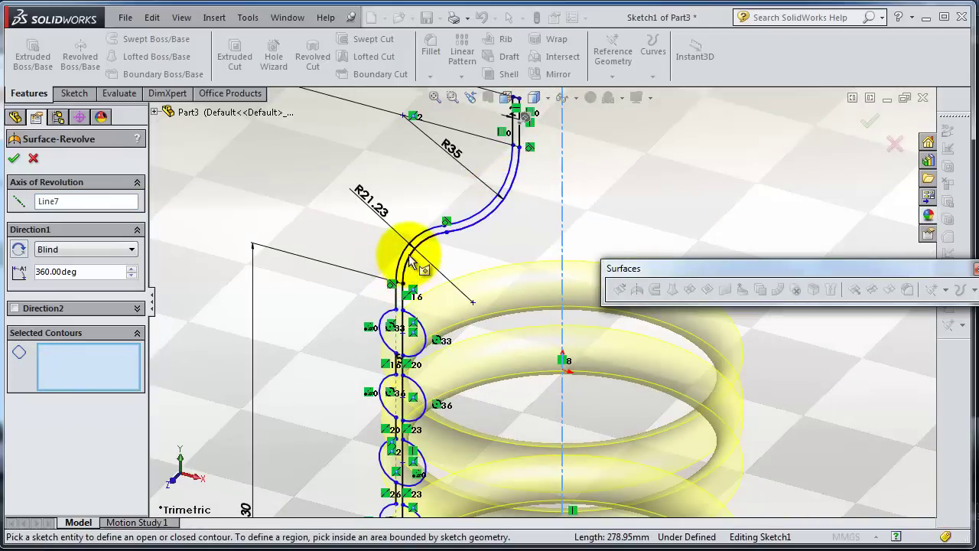
scroll(520, 126, down, 5)
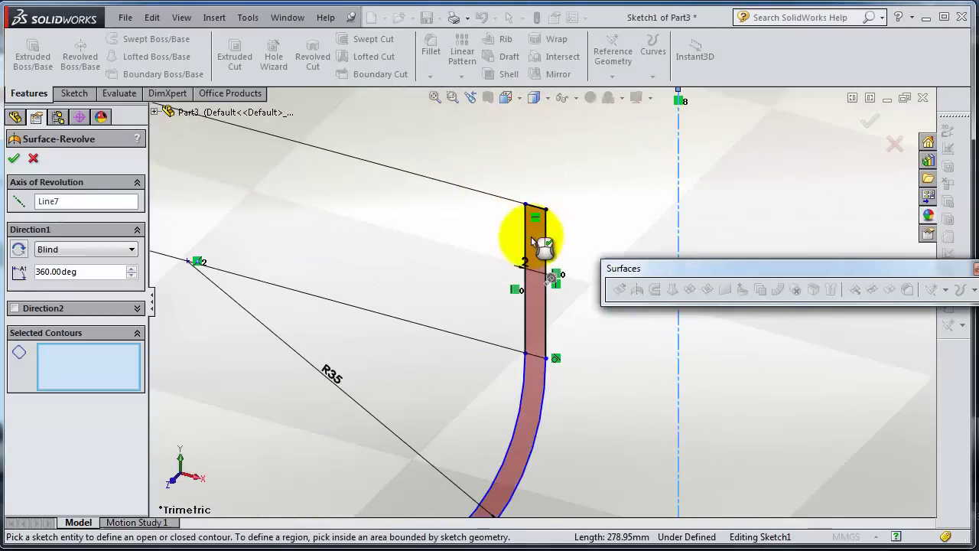
scroll(534, 245, up, 3)
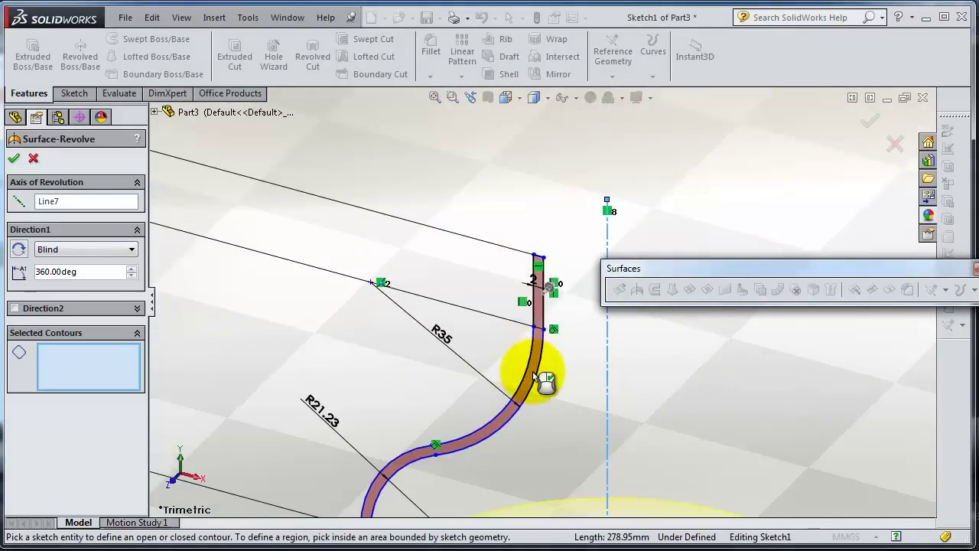
scroll(536, 366, up, 2)
scroll(535, 356, down, 1)
scroll(539, 318, down, 1)
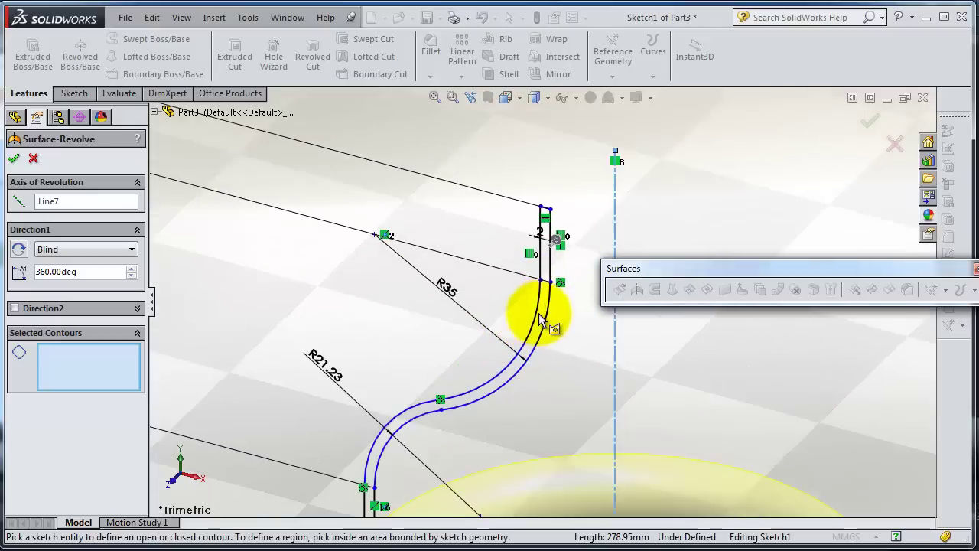
click(542, 328)
scroll(540, 334, up, 3)
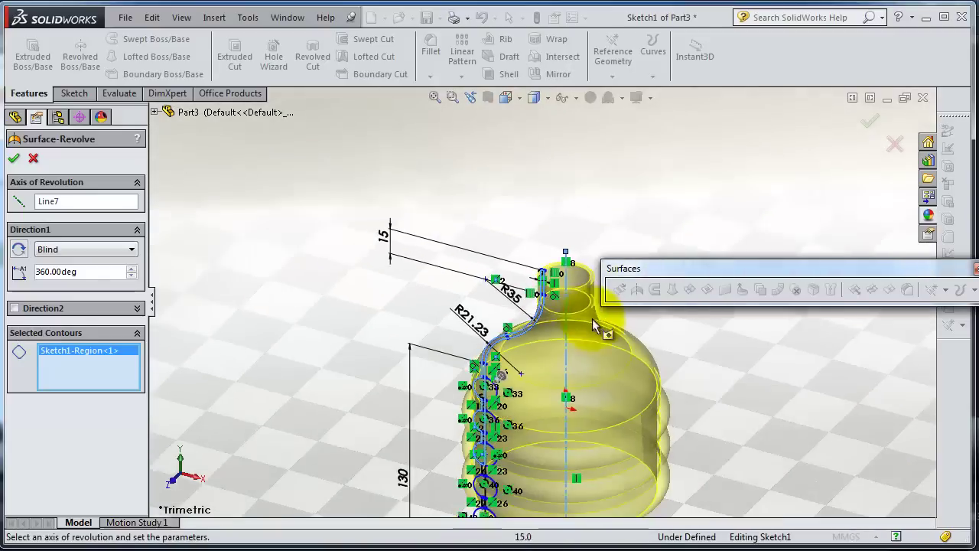
mouse_move(592, 318)
middle_down()
mouse_move(591, 393)
mouse_move(598, 346)
middle_up()
scroll(535, 356, down, 3)
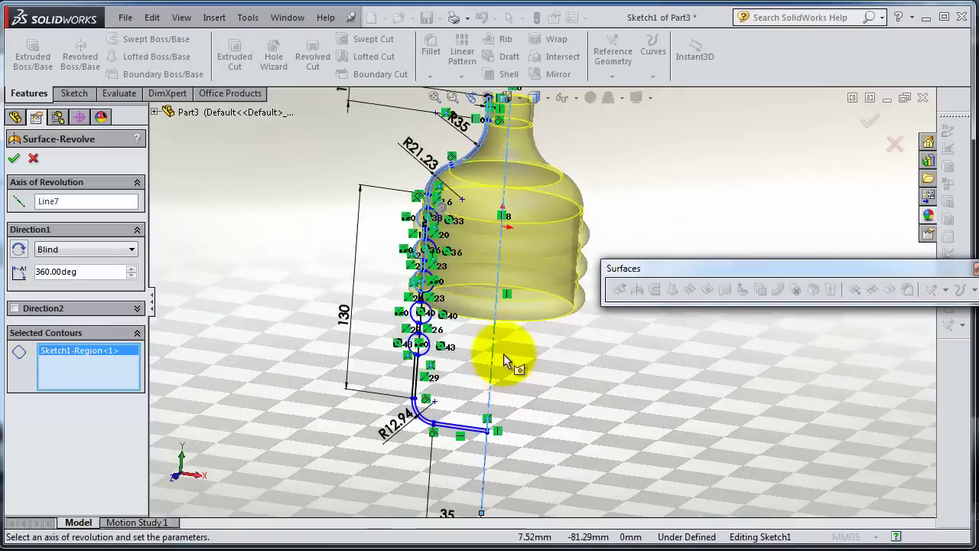
click(14, 158)
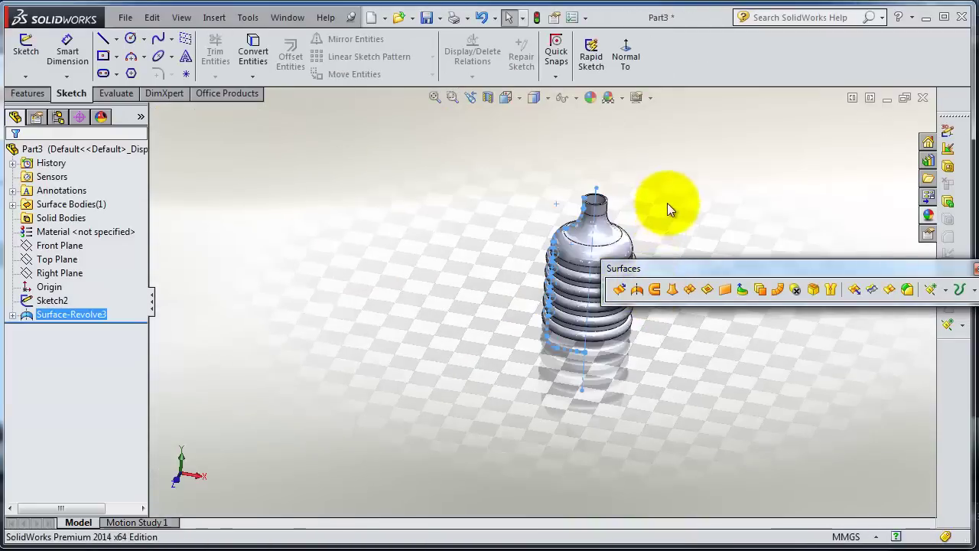
Step: Examine the revolved bottle surface and its ring-shaped ribs from several angles, close up and as a whole
middle_drag(668, 202, 598, 344)
click(638, 196)
scroll(650, 200, down, 3)
scroll(599, 344, down, 4)
middle_drag(530, 346, 516, 293)
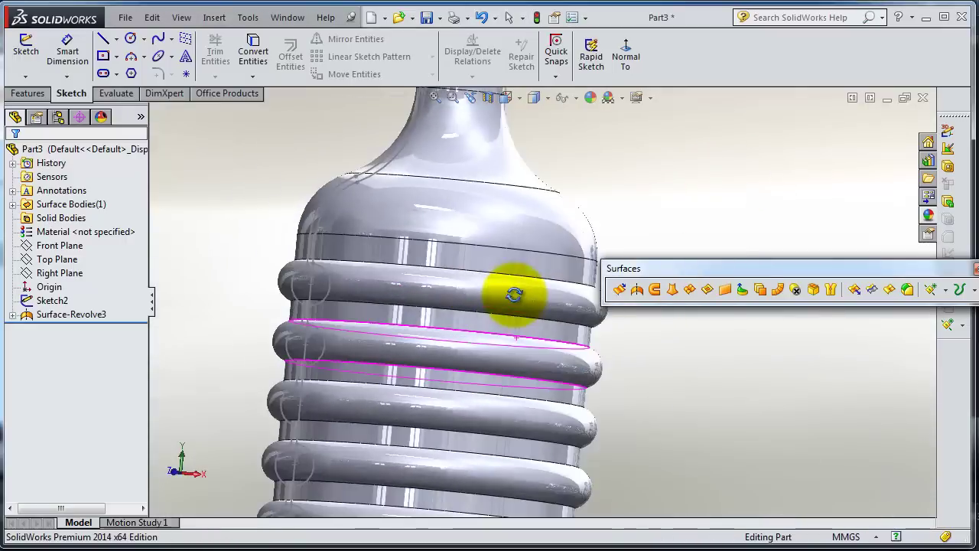
scroll(544, 295, up, 4)
scroll(606, 335, down, 3)
mouse_move(534, 337)
middle_down()
mouse_move(522, 350)
mouse_move(473, 350)
mouse_move(595, 350)
mouse_move(597, 382)
mouse_move(579, 310)
mouse_move(540, 301)
mouse_move(525, 313)
mouse_move(551, 297)
mouse_move(552, 312)
middle_up()
scroll(528, 298, down, 3)
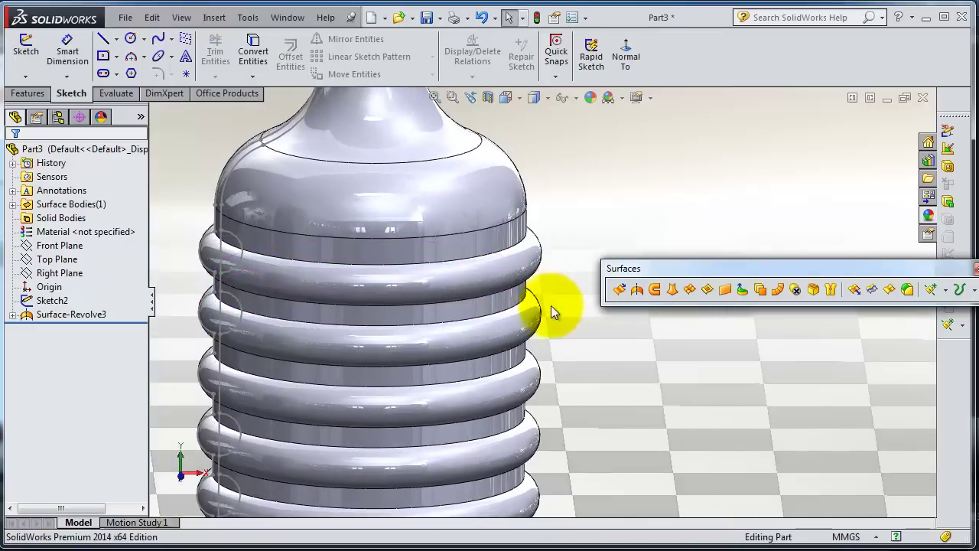
scroll(562, 334, up, 5)
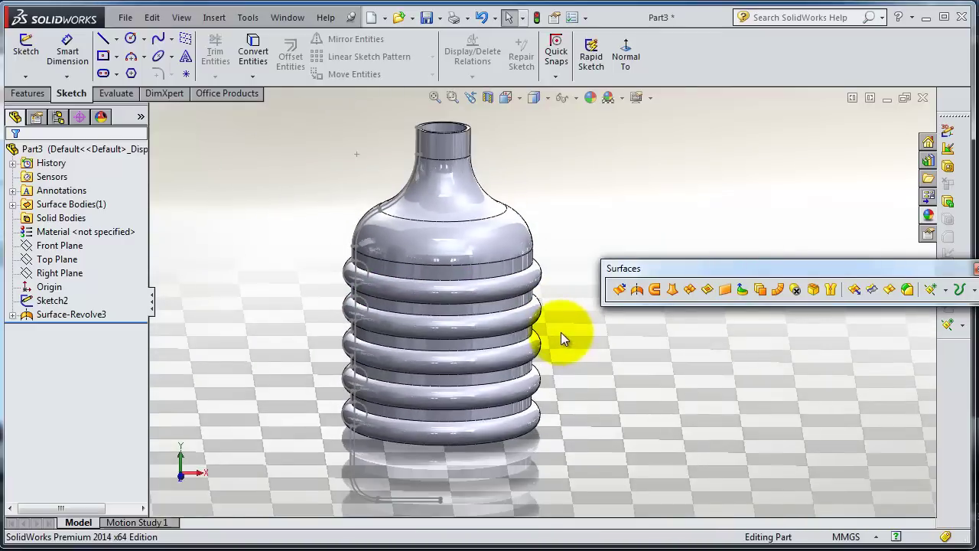